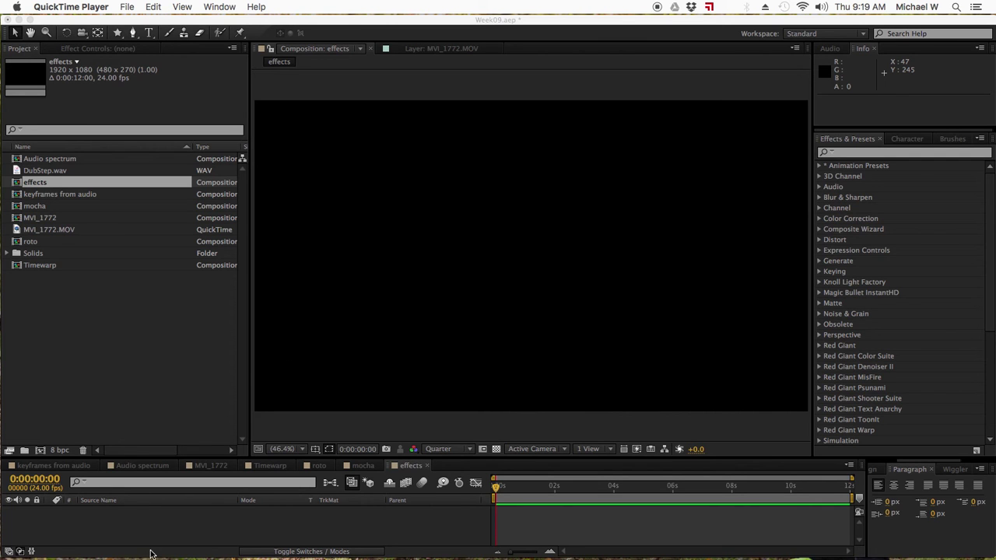
Type a blue bold letter M text layer in the effects comp and scale it up to fill most of the frame.
{"action": "left_click", "coordinate": [154, 533]}
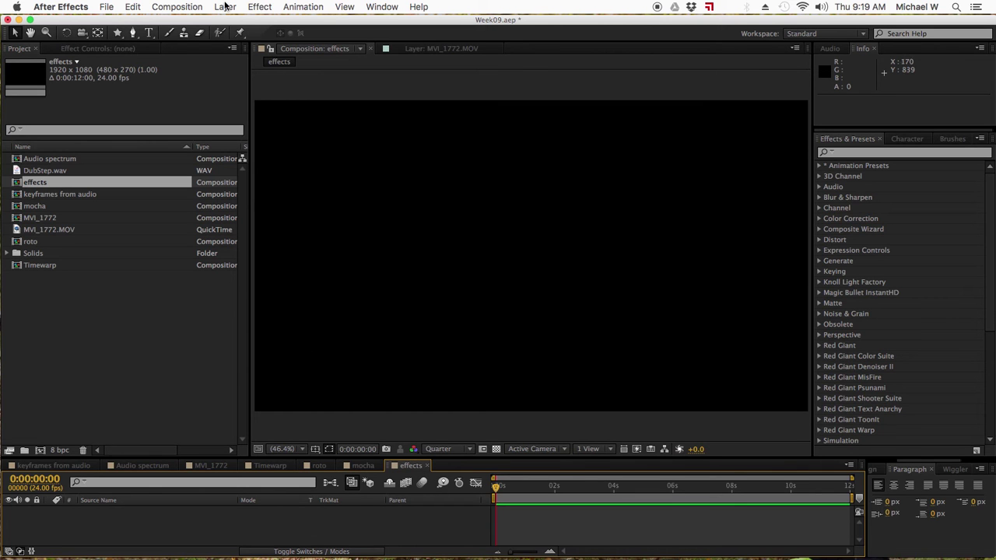
{"action": "left_click", "coordinate": [171, 343]}
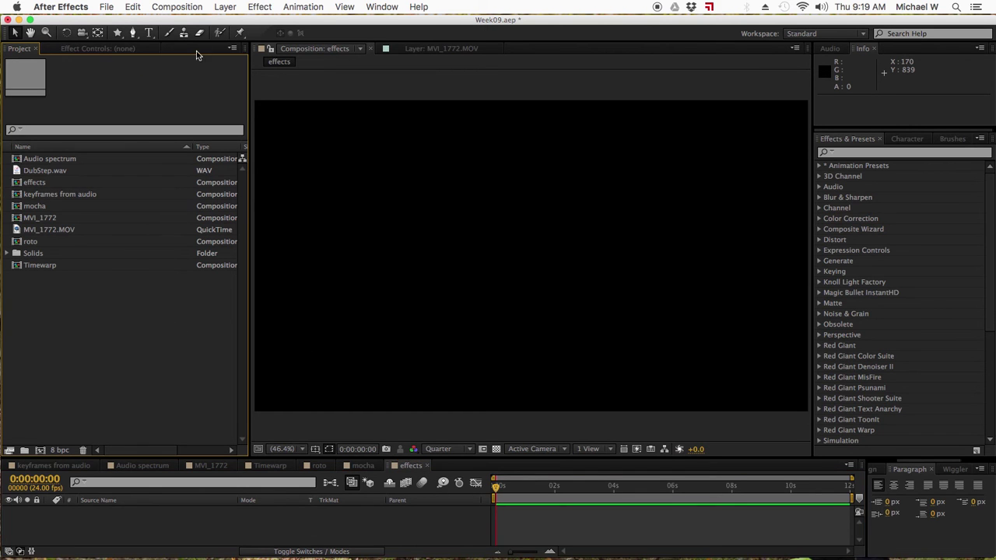
{"action": "left_click", "coordinate": [149, 34]}
{"action": "left_click", "coordinate": [442, 223]}
{"action": "type", "text": "M"}
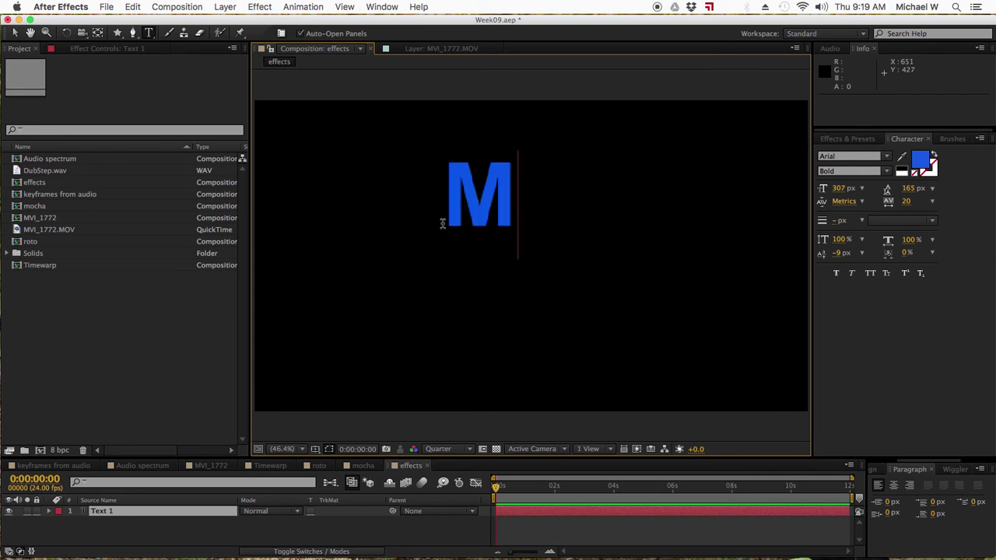
{"action": "left_click", "coordinate": [14, 32]}
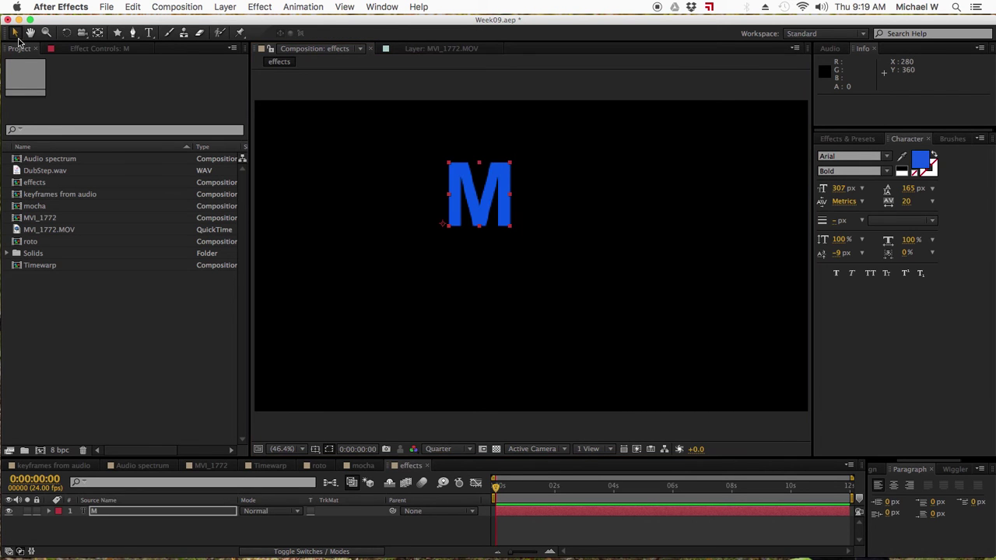
{"action": "left_click_drag", "start_coordinate": [444, 229], "coordinate": [507, 301]}
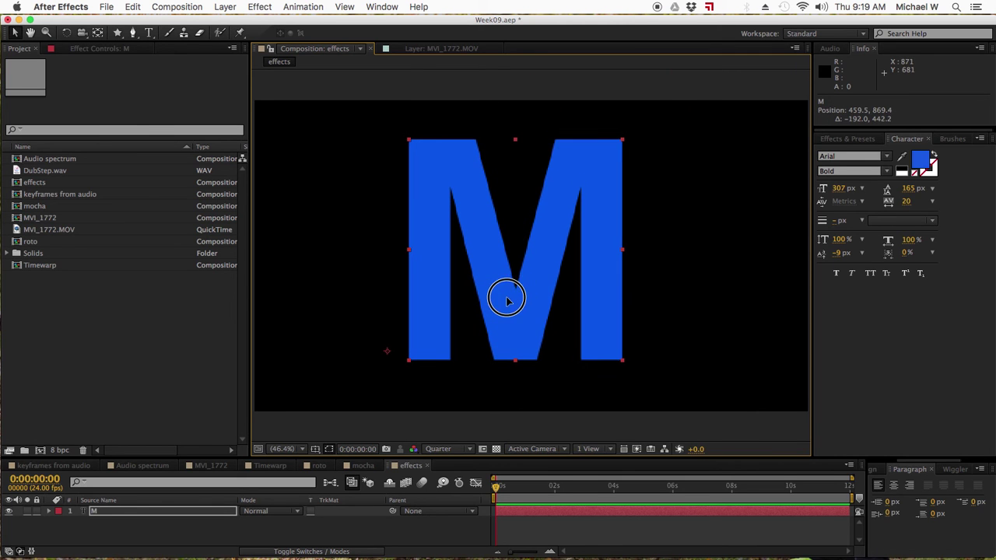
{"action": "key", "text": "super+5"}
{"action": "left_click", "coordinate": [869, 154]}
Apply CC Smear to the M, placing From at 962.2,542.2 and To at 1025.8,293.7.
{"action": "type", "text": "cc"}
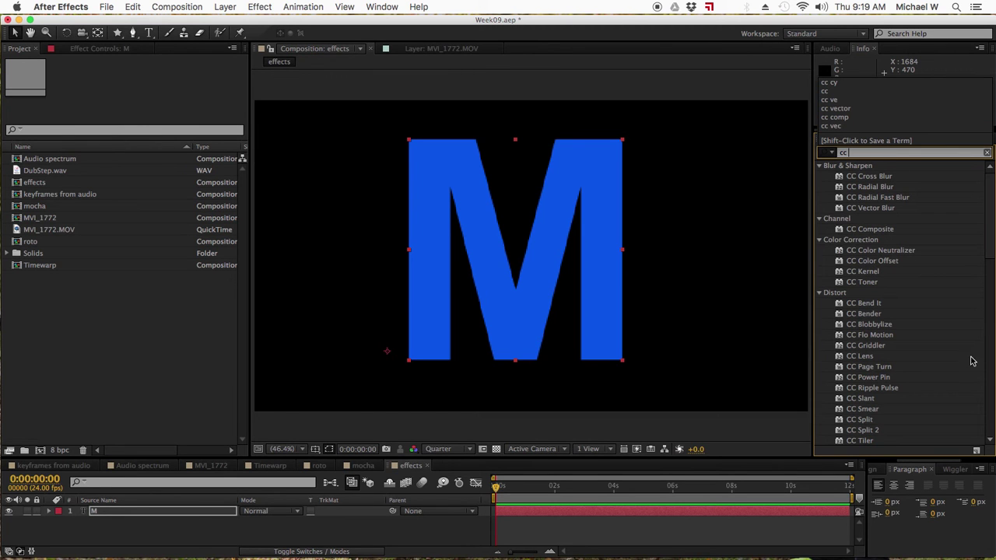
{"action": "double_click", "coordinate": [867, 410]}
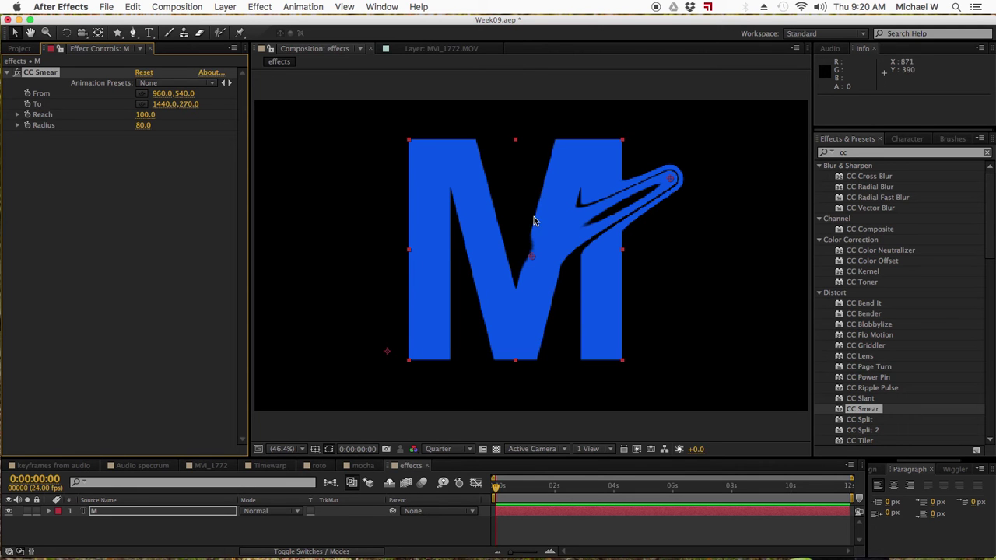
{"action": "mouse_move", "coordinate": [673, 194]}
{"action": "left_mouse_down"}
{"action": "mouse_move", "coordinate": [652, 140]}
{"action": "mouse_move", "coordinate": [567, 76]}
{"action": "mouse_move", "coordinate": [531, 112]}
{"action": "mouse_move", "coordinate": [553, 190]}
{"action": "left_mouse_up"}
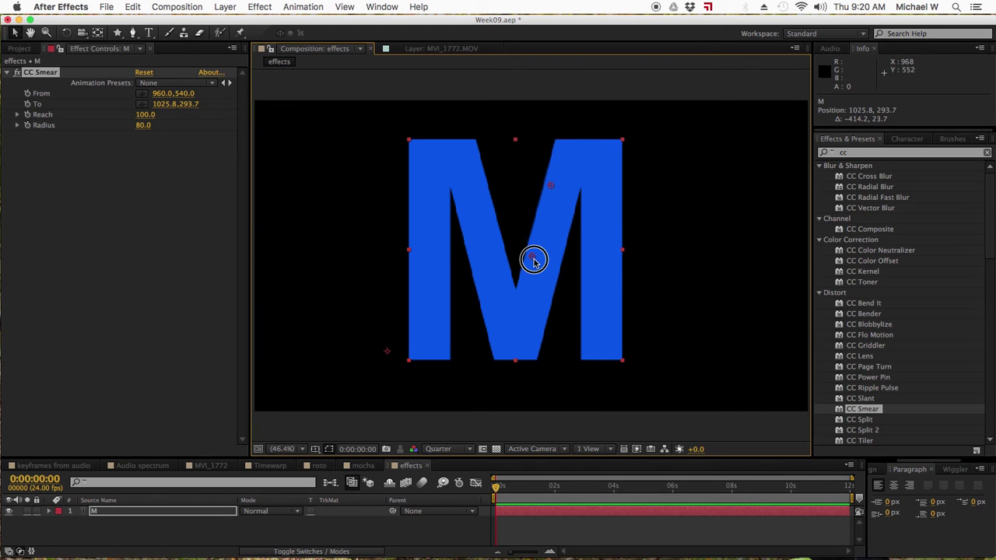
{"action": "left_click_drag", "start_coordinate": [533, 259], "coordinate": [534, 260]}
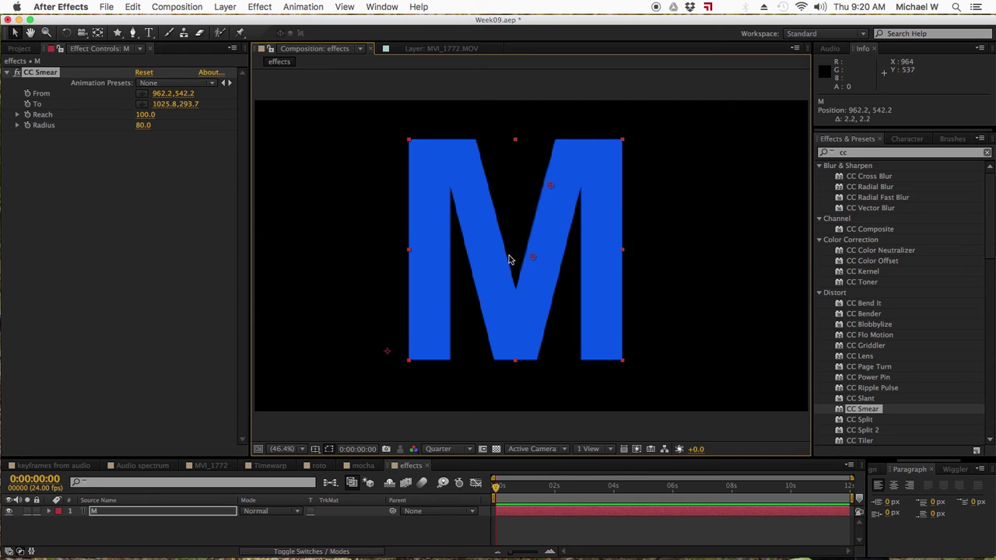
Reveal the M layer's keyframes and set the CC Smear From and To keyframes at about 1 second.
{"action": "left_click", "coordinate": [29, 95]}
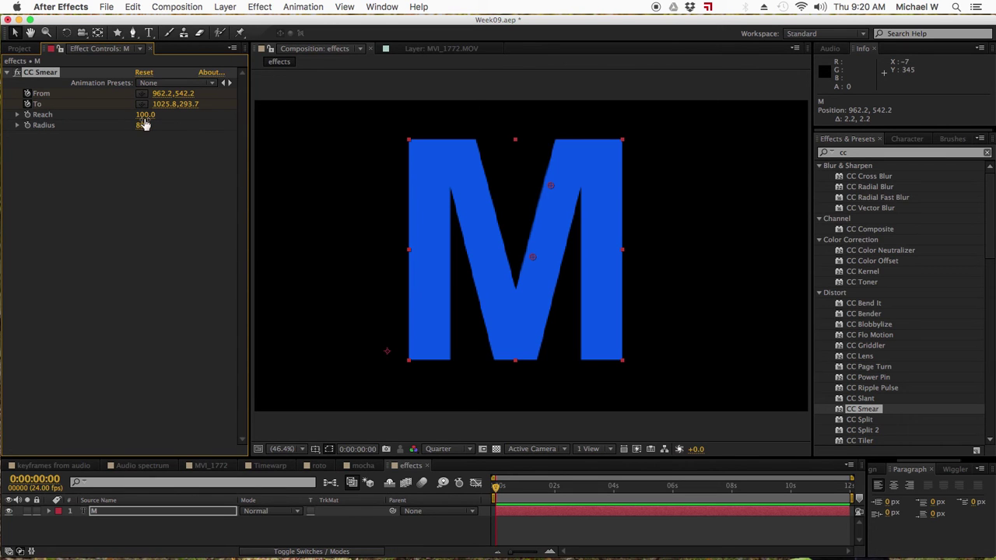
{"action": "left_click", "coordinate": [508, 516]}
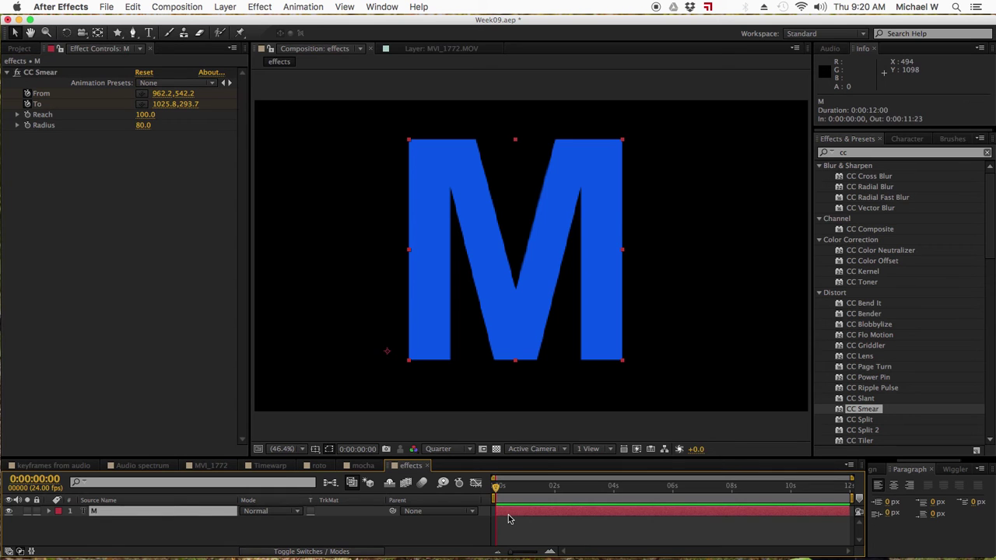
{"action": "key", "text": "u"}
{"action": "left_click_drag", "start_coordinate": [498, 489], "coordinate": [526, 487]}
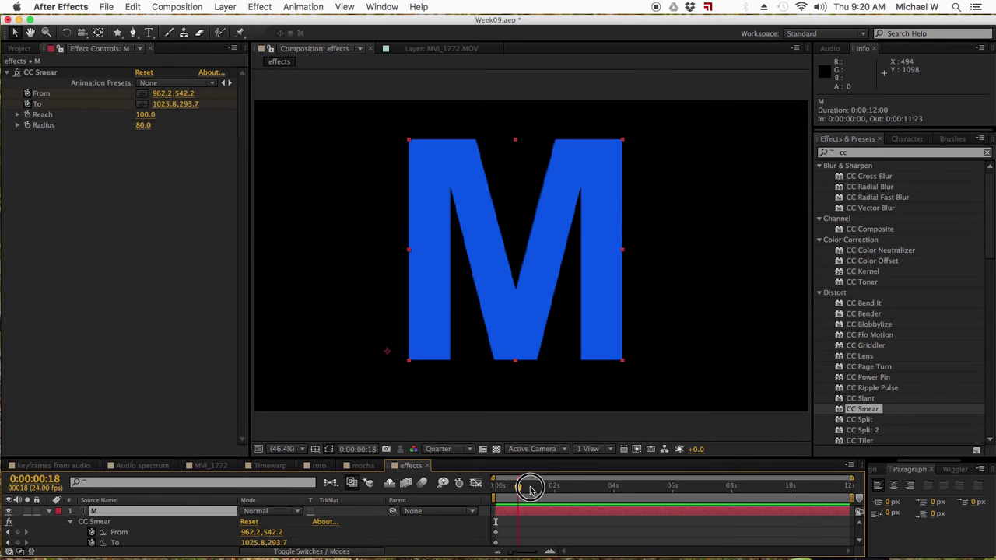
{"action": "left_click_drag", "start_coordinate": [154, 94], "coordinate": [3, 90]}
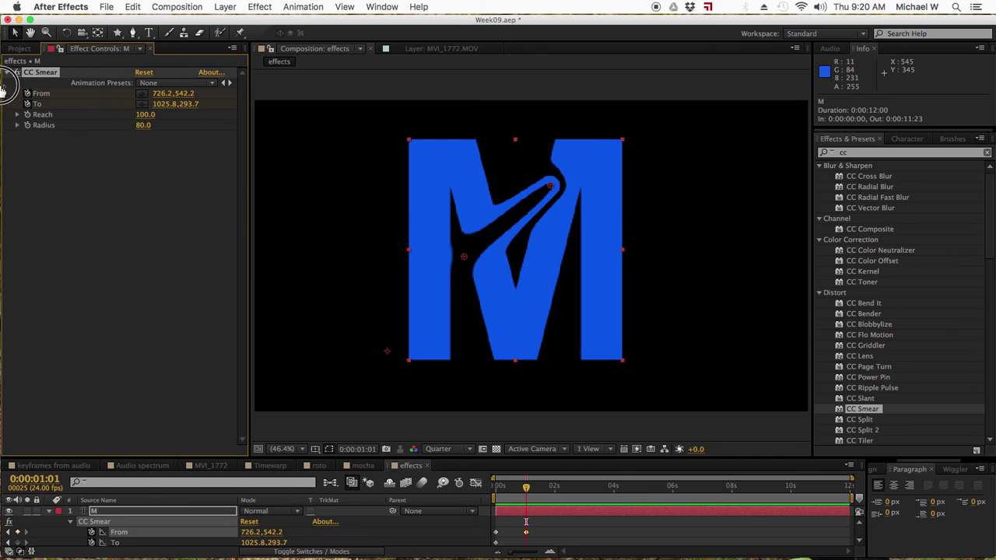
{"action": "mouse_move", "coordinate": [185, 94]}
{"action": "left_mouse_down"}
{"action": "mouse_move", "coordinate": [316, 104]}
{"action": "mouse_move", "coordinate": [7, 68]}
{"action": "mouse_move", "coordinate": [3, 47]}
{"action": "left_mouse_up"}
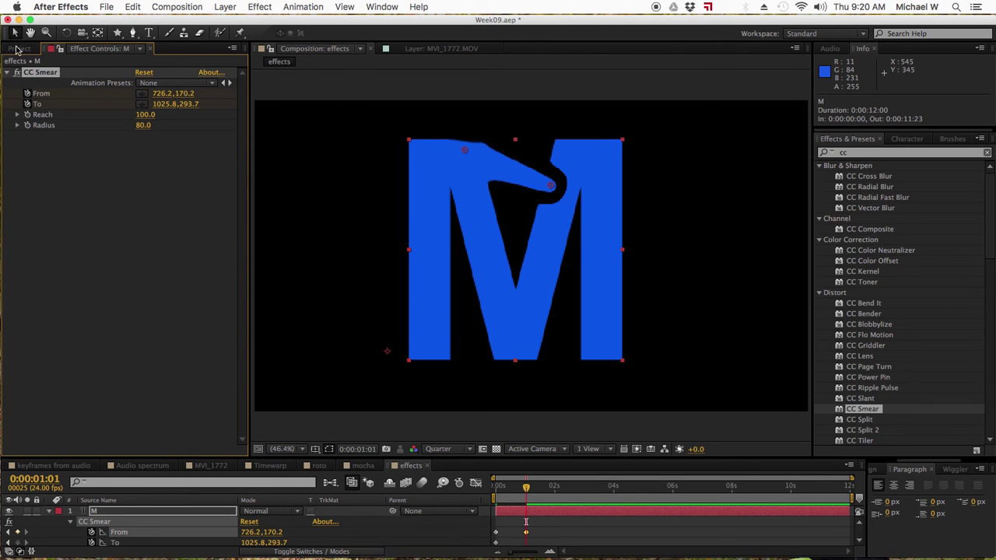
{"action": "mouse_move", "coordinate": [465, 151]}
{"action": "left_mouse_down"}
{"action": "mouse_move", "coordinate": [441, 106]}
{"action": "mouse_move", "coordinate": [420, 104]}
{"action": "left_mouse_up"}
{"action": "left_click_drag", "start_coordinate": [556, 192], "coordinate": [704, 275]}
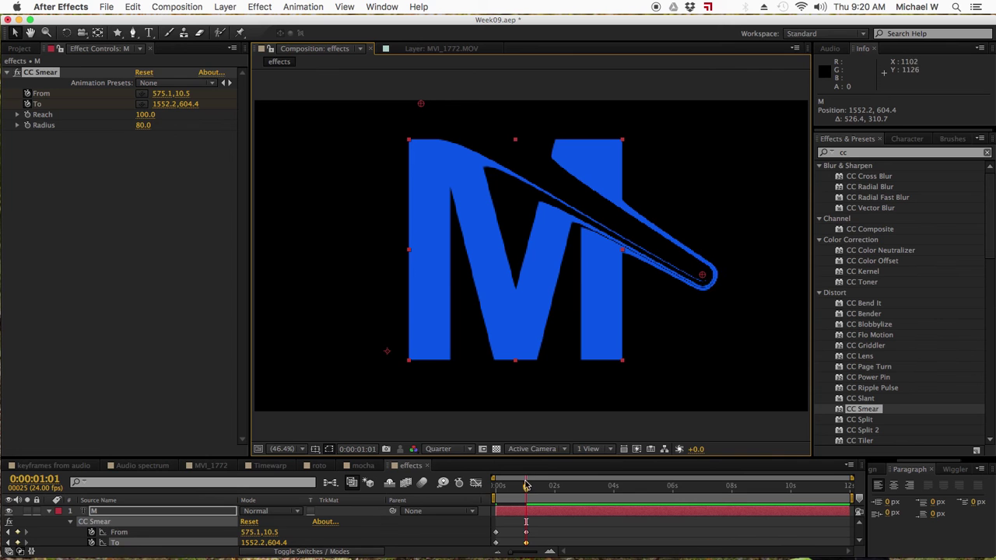
At 2 seconds, drop the smear start onto the M's base and extend its tail rightward.
{"action": "left_click_drag", "start_coordinate": [526, 488], "coordinate": [554, 488]}
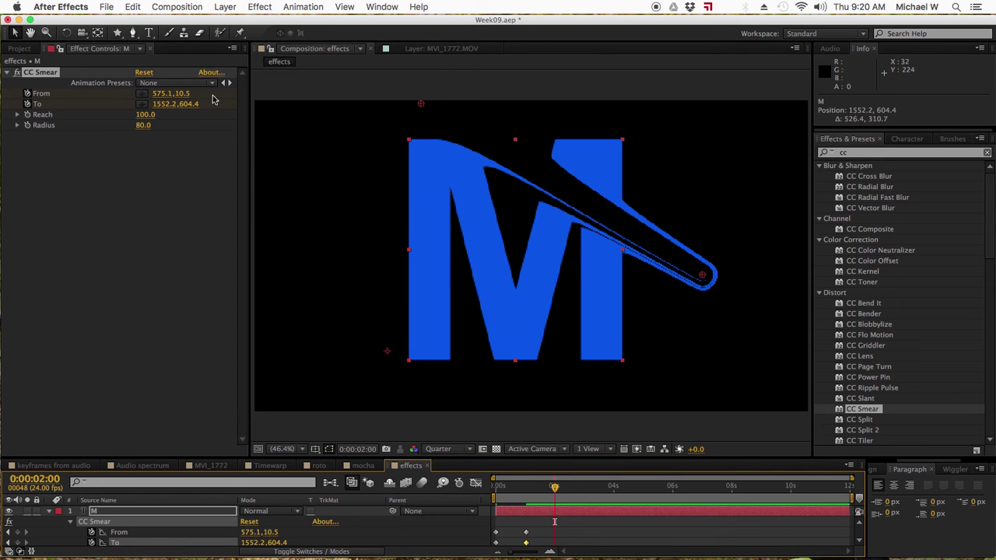
{"action": "mouse_move", "coordinate": [185, 97]}
{"action": "left_mouse_down"}
{"action": "mouse_move", "coordinate": [214, 67]}
{"action": "mouse_move", "coordinate": [314, 73]}
{"action": "mouse_move", "coordinate": [494, 93]}
{"action": "mouse_move", "coordinate": [698, 143]}
{"action": "left_mouse_up"}
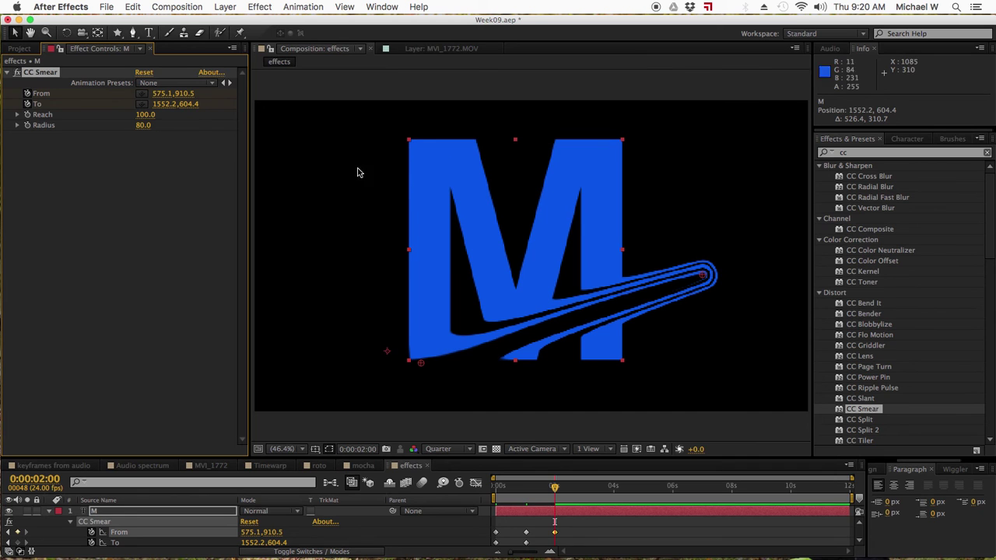
{"action": "mouse_move", "coordinate": [188, 108]}
{"action": "left_mouse_down"}
{"action": "mouse_move", "coordinate": [64, 114]}
{"action": "mouse_move", "coordinate": [429, 151]}
{"action": "mouse_move", "coordinate": [385, 139]}
{"action": "left_mouse_up"}
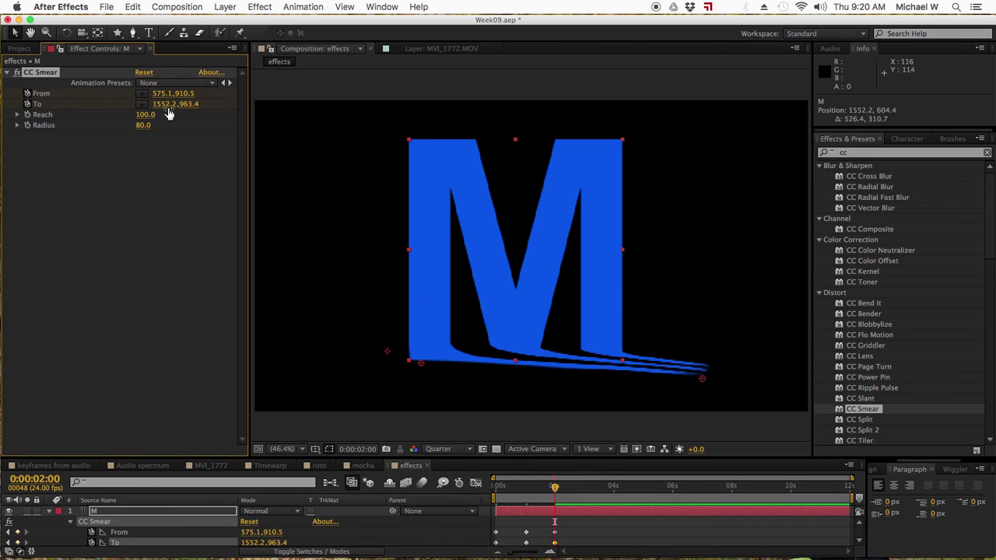
{"action": "mouse_move", "coordinate": [168, 106]}
{"action": "left_mouse_down"}
{"action": "mouse_move", "coordinate": [29, 105]}
{"action": "mouse_move", "coordinate": [1, 123]}
{"action": "mouse_move", "coordinate": [303, 136]}
{"action": "left_mouse_up"}
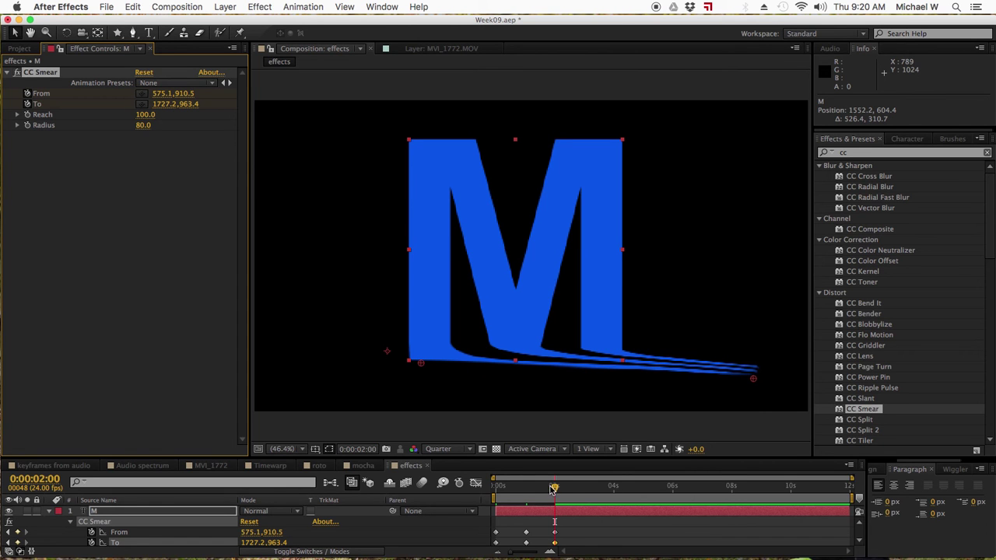
At 0:00:02:18, swing the smear end upward, slide the start right along the base, then preview.
{"action": "left_click_drag", "start_coordinate": [553, 489], "coordinate": [575, 488]}
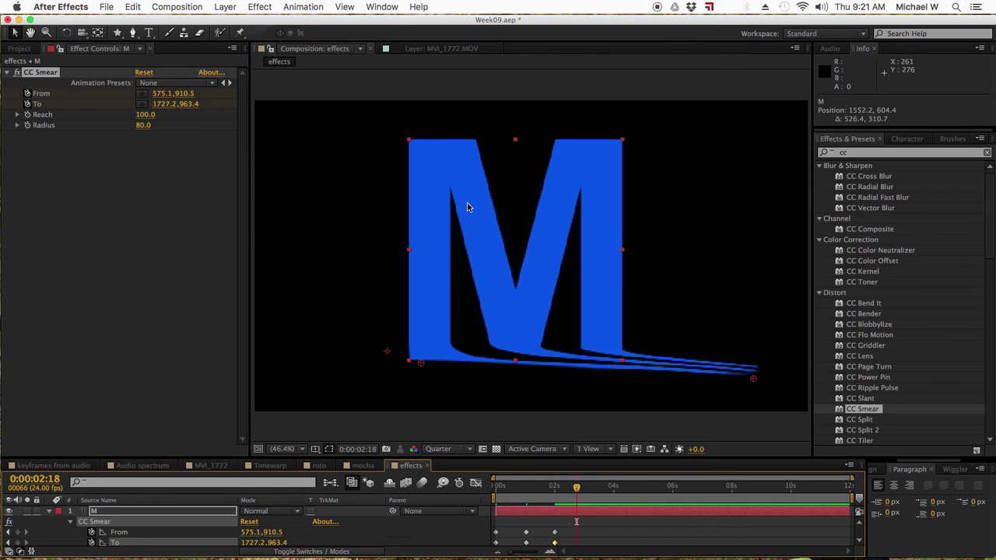
{"action": "left_click_drag", "start_coordinate": [753, 377], "coordinate": [751, 210]}
{"action": "left_click_drag", "start_coordinate": [418, 365], "coordinate": [614, 366]}
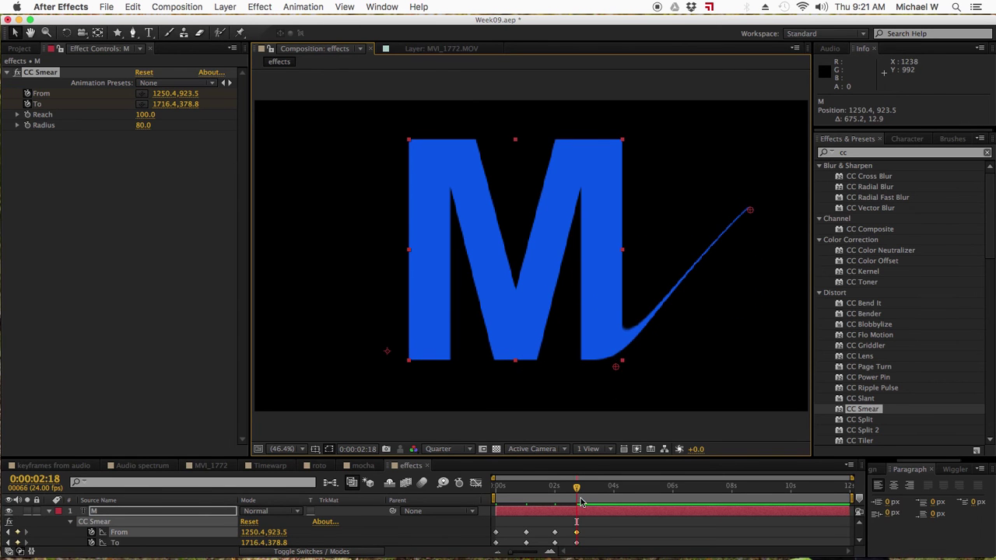
{"action": "mouse_move", "coordinate": [580, 502]}
{"action": "left_mouse_down"}
{"action": "mouse_move", "coordinate": [574, 487]}
{"action": "mouse_move", "coordinate": [471, 491]}
{"action": "mouse_move", "coordinate": [572, 493]}
{"action": "left_mouse_up"}
Keyframe Position at 0:00:01:00 and lower Position X at 0:00:01:23 so the M slides left.
{"action": "left_click", "coordinate": [50, 513]}
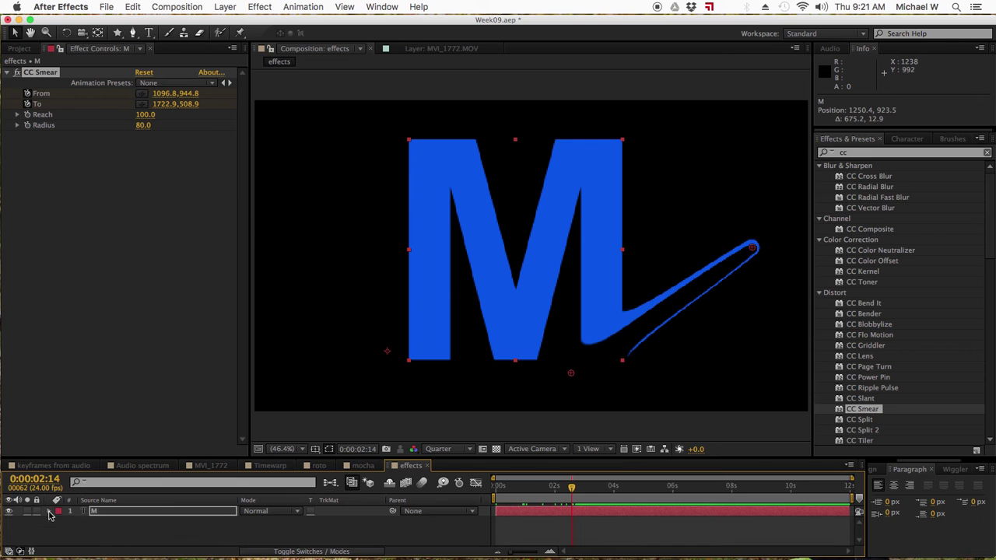
{"action": "left_click", "coordinate": [49, 513]}
{"action": "scroll", "coordinate": [106, 522], "scroll_direction": "down", "scroll_amount": 3}
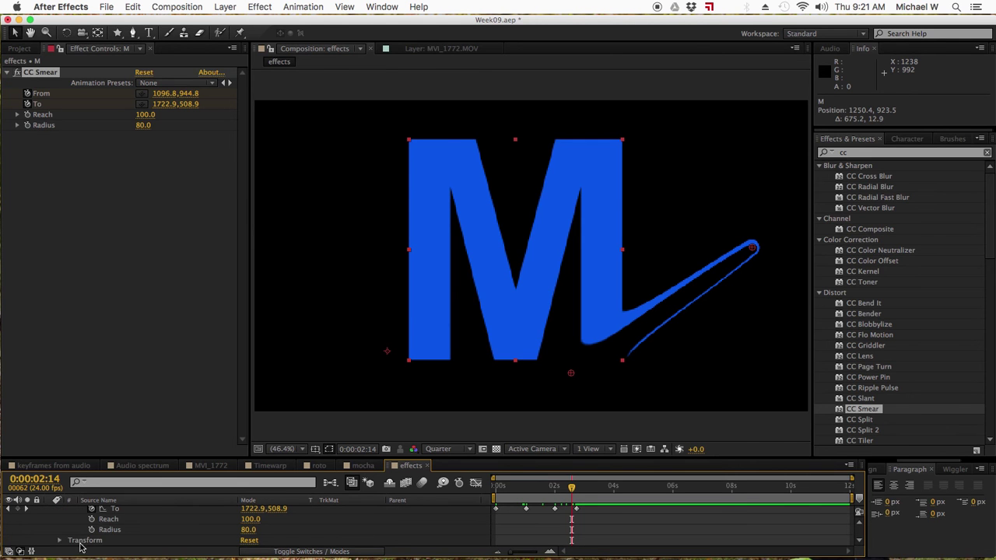
{"action": "left_click", "coordinate": [112, 537]}
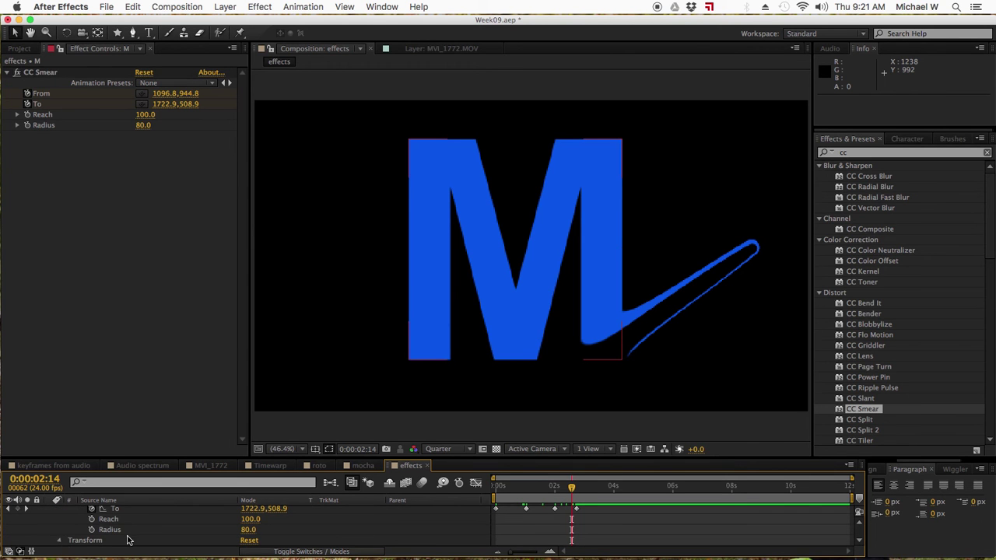
{"action": "scroll", "coordinate": [128, 540], "scroll_direction": "down", "scroll_amount": 3}
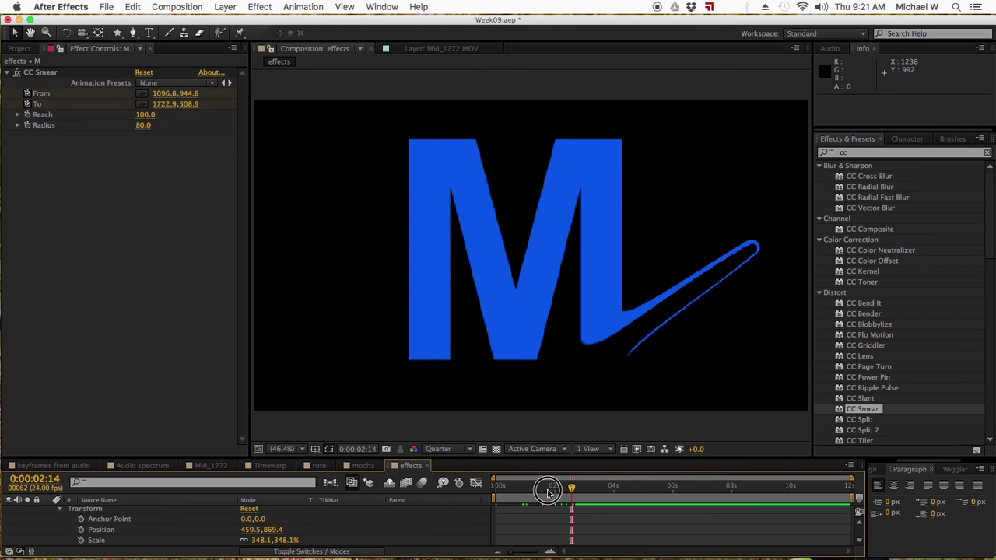
{"action": "mouse_move", "coordinate": [547, 490]}
{"action": "left_mouse_down"}
{"action": "mouse_move", "coordinate": [482, 492]}
{"action": "mouse_move", "coordinate": [524, 496]}
{"action": "left_mouse_up"}
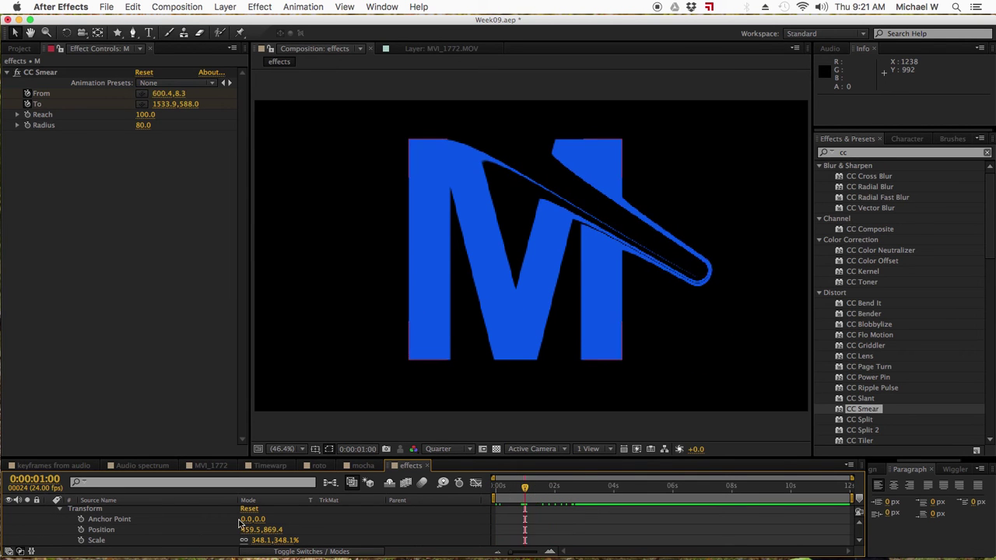
{"action": "left_click", "coordinate": [81, 530]}
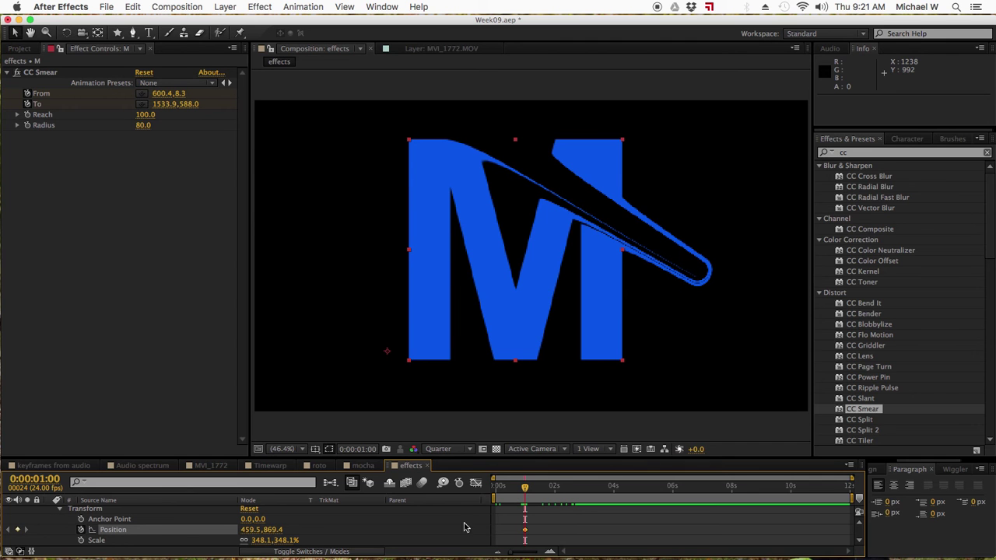
{"action": "left_click_drag", "start_coordinate": [527, 492], "coordinate": [555, 492]}
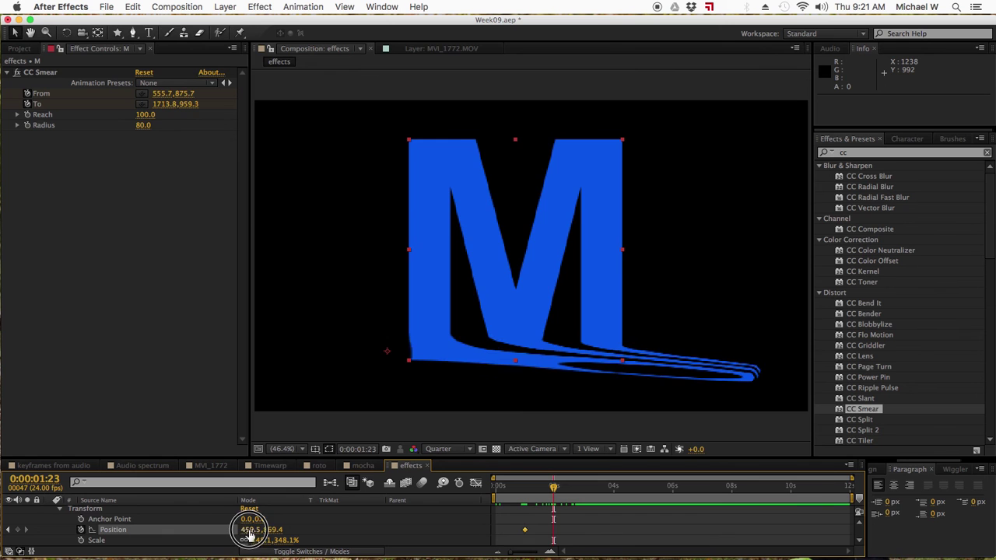
{"action": "left_click_drag", "start_coordinate": [247, 529], "coordinate": [1, 549]}
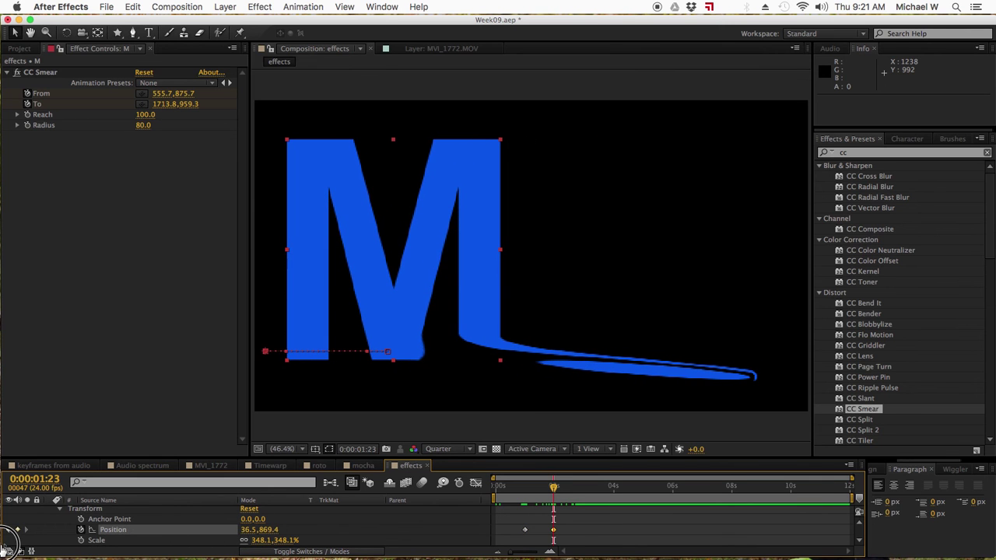
{"action": "mouse_move", "coordinate": [552, 491]}
{"action": "left_mouse_down"}
{"action": "mouse_move", "coordinate": [499, 494]}
{"action": "mouse_move", "coordinate": [569, 493]}
{"action": "mouse_move", "coordinate": [496, 495]}
{"action": "left_mouse_up"}
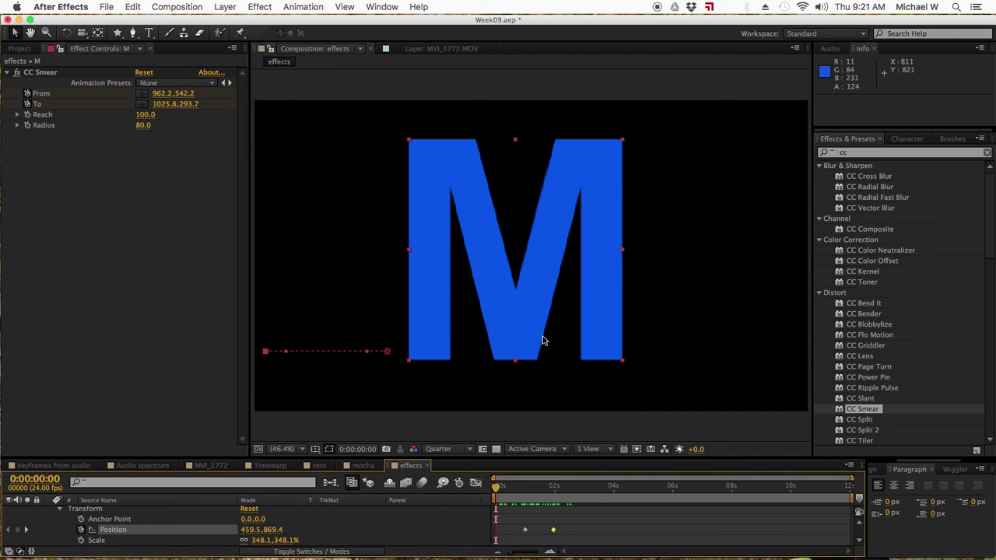
Keyframe Rotation upright at 0:00:01:05 and rotated at 0:00:01:12 so the M tilts.
{"action": "left_click", "coordinate": [193, 84]}
{"action": "left_click", "coordinate": [66, 210]}
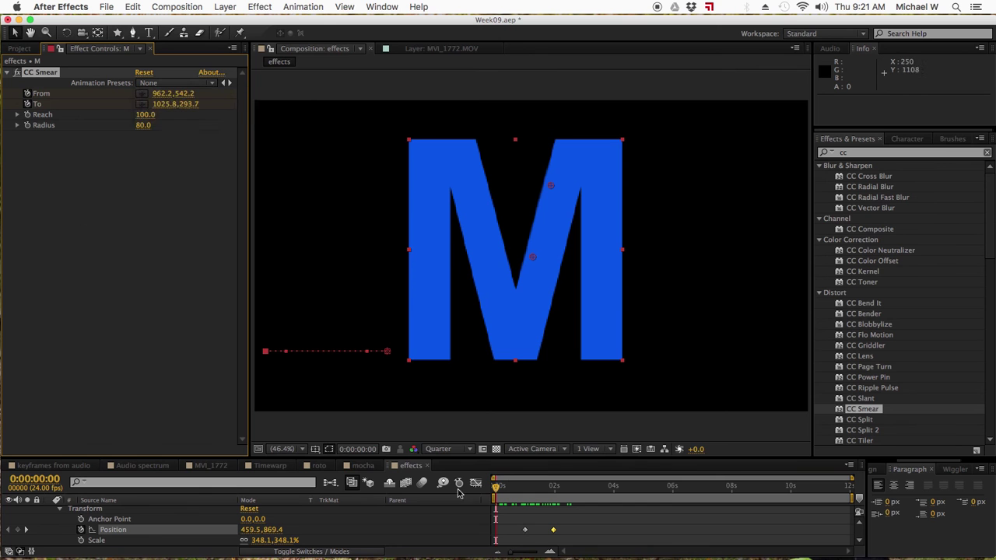
{"action": "mouse_move", "coordinate": [496, 488]}
{"action": "left_mouse_down"}
{"action": "mouse_move", "coordinate": [541, 489]}
{"action": "mouse_move", "coordinate": [531, 489]}
{"action": "left_mouse_up"}
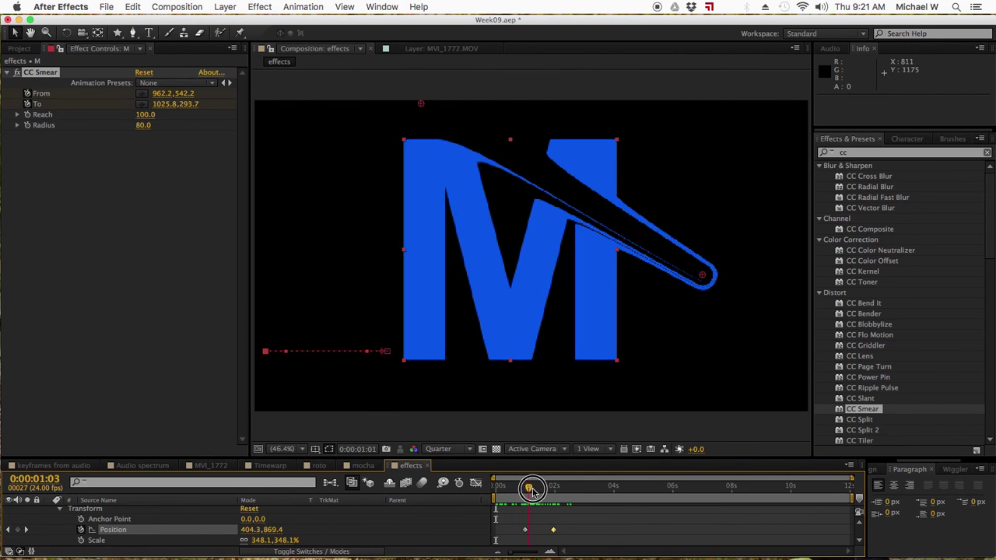
{"action": "scroll", "coordinate": [110, 536], "scroll_direction": "down", "scroll_amount": 2}
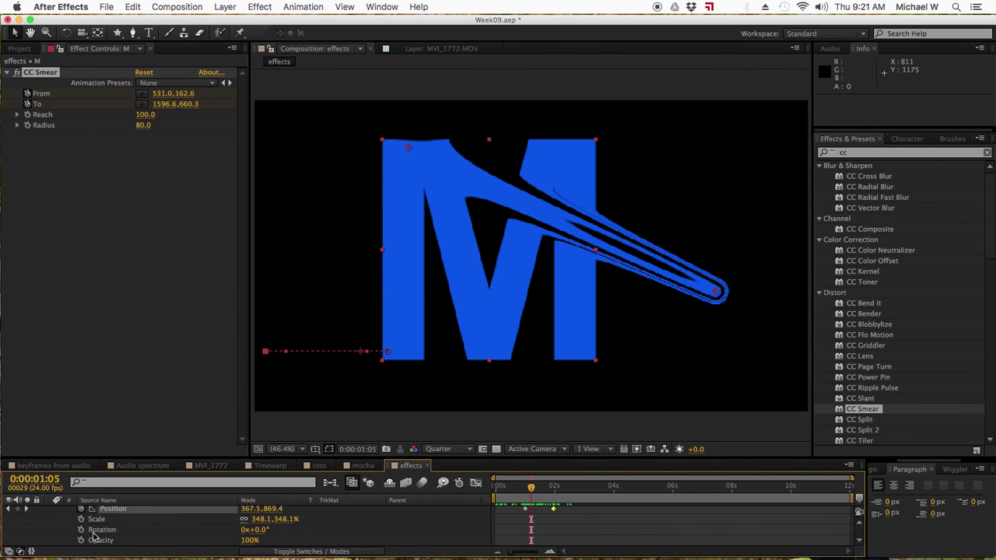
{"action": "left_click", "coordinate": [81, 530]}
{"action": "left_click_drag", "start_coordinate": [542, 493], "coordinate": [540, 489]}
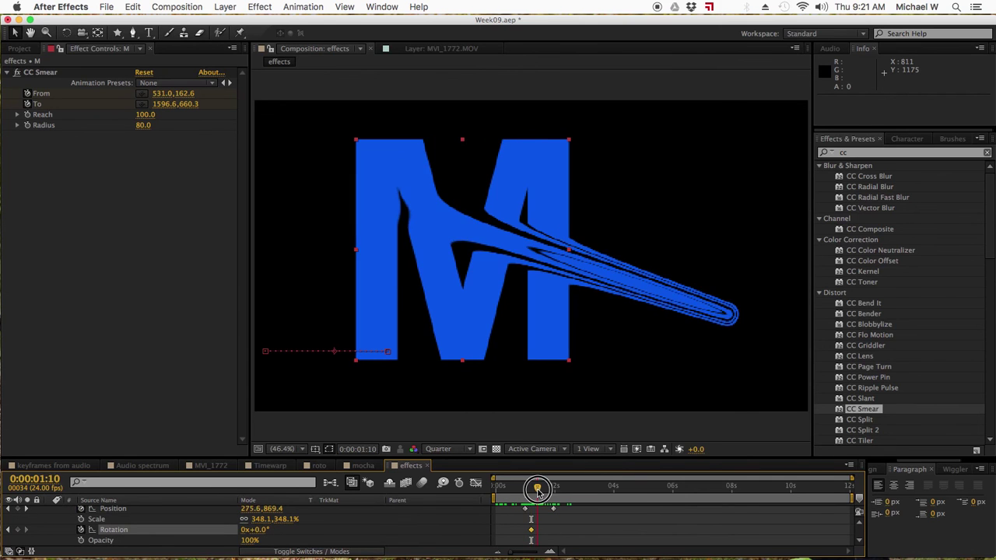
{"action": "left_click", "coordinate": [267, 535]}
{"action": "left_click_drag", "start_coordinate": [267, 536], "coordinate": [238, 529]}
{"action": "left_click_drag", "start_coordinate": [541, 488], "coordinate": [472, 486]}
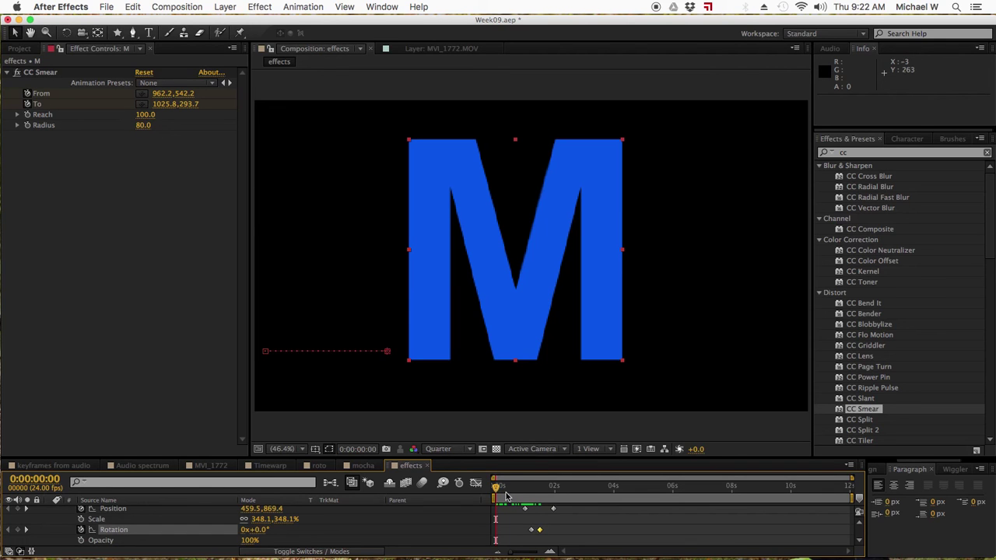
Keyframe CC Smear Reach higher at 0:00:00:23, then down to 62 at 0:00:01:15.
{"action": "left_click_drag", "start_coordinate": [496, 490], "coordinate": [512, 491]}
{"action": "left_click", "coordinate": [29, 123]}
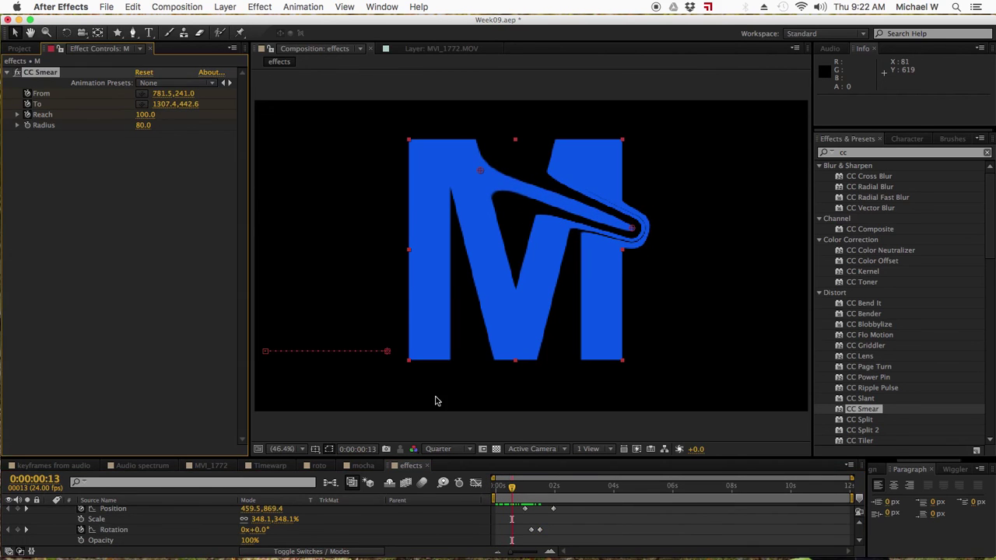
{"action": "left_click", "coordinate": [524, 493]}
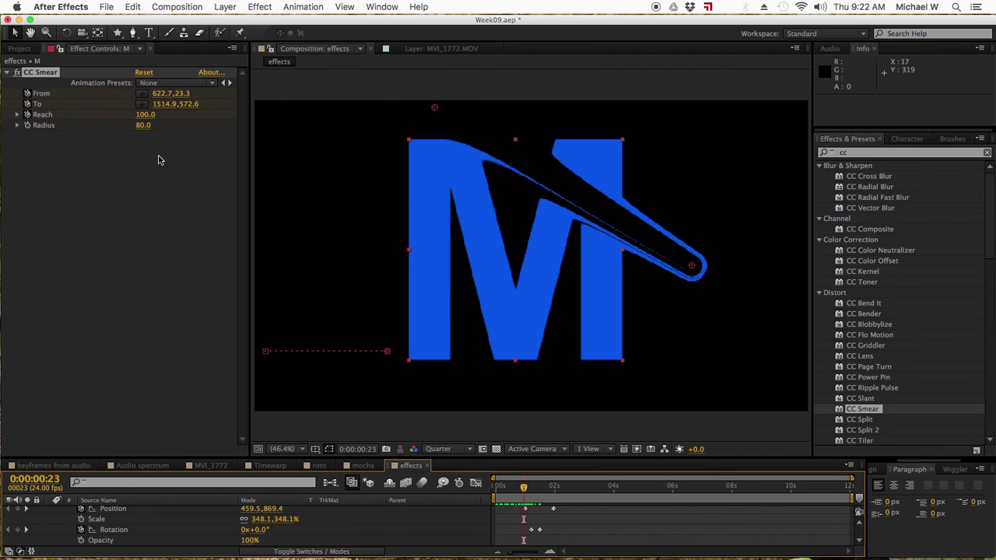
{"action": "mouse_move", "coordinate": [146, 123]}
{"action": "left_mouse_down"}
{"action": "mouse_move", "coordinate": [195, 122]}
{"action": "mouse_move", "coordinate": [101, 118]}
{"action": "mouse_move", "coordinate": [162, 124]}
{"action": "left_mouse_up"}
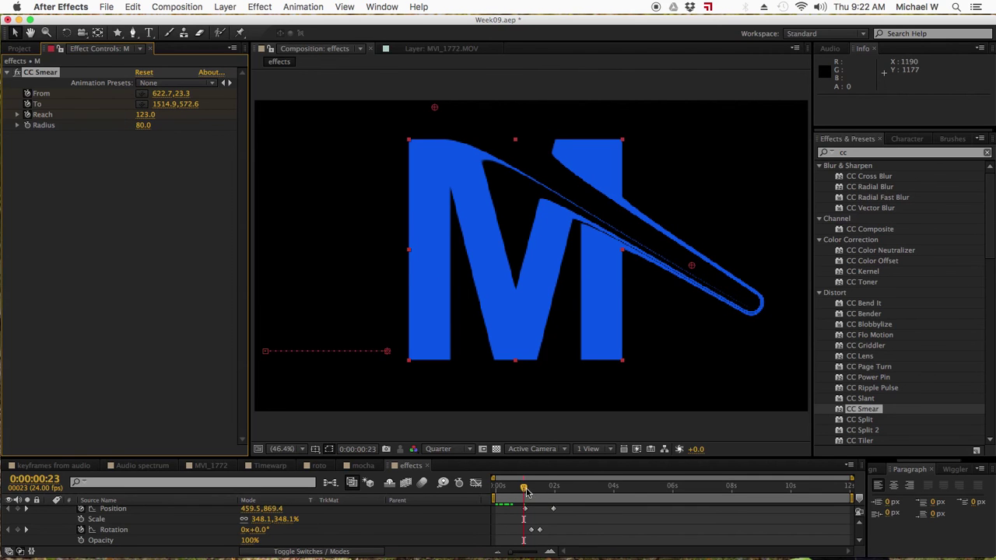
{"action": "left_click_drag", "start_coordinate": [526, 491], "coordinate": [544, 487]}
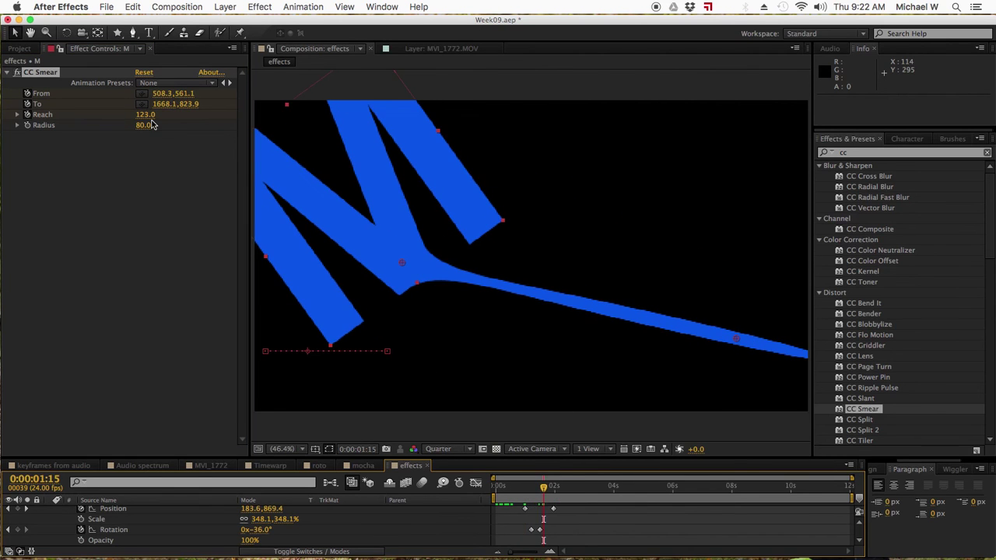
{"action": "left_click_drag", "start_coordinate": [144, 117], "coordinate": [107, 126]}
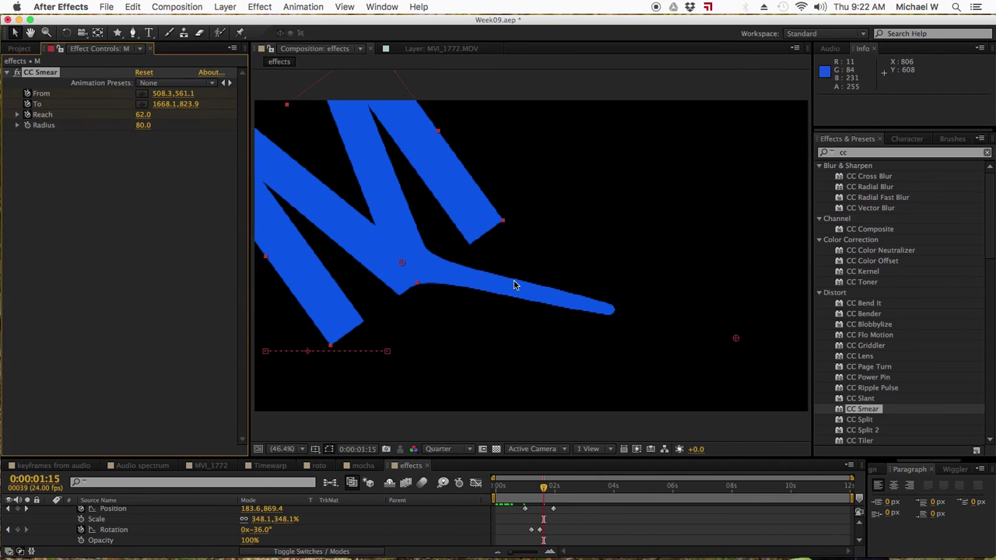
{"action": "mouse_move", "coordinate": [525, 490]}
{"action": "left_mouse_down"}
{"action": "mouse_move", "coordinate": [488, 495]}
{"action": "mouse_move", "coordinate": [559, 492]}
{"action": "left_mouse_up"}
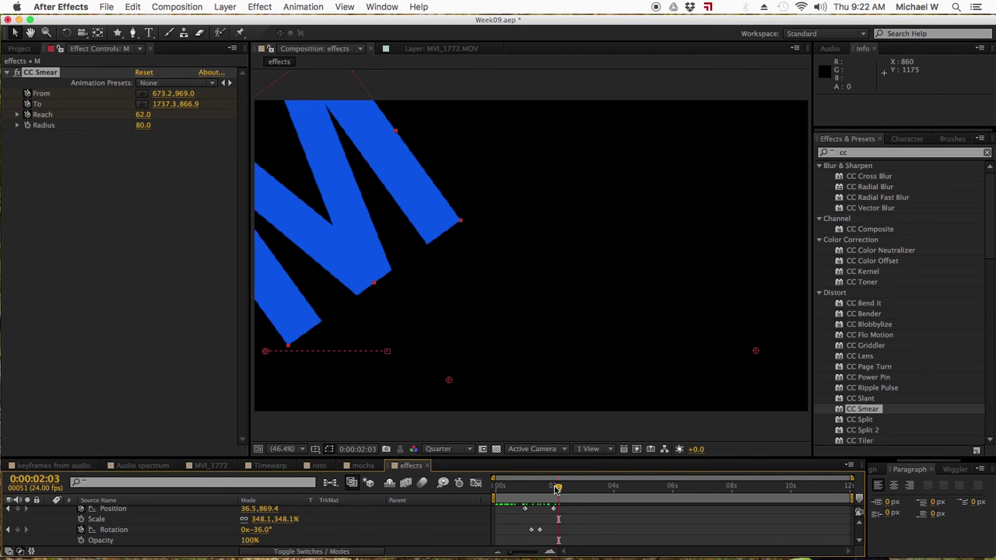
{"action": "left_click_drag", "start_coordinate": [557, 489], "coordinate": [526, 490]}
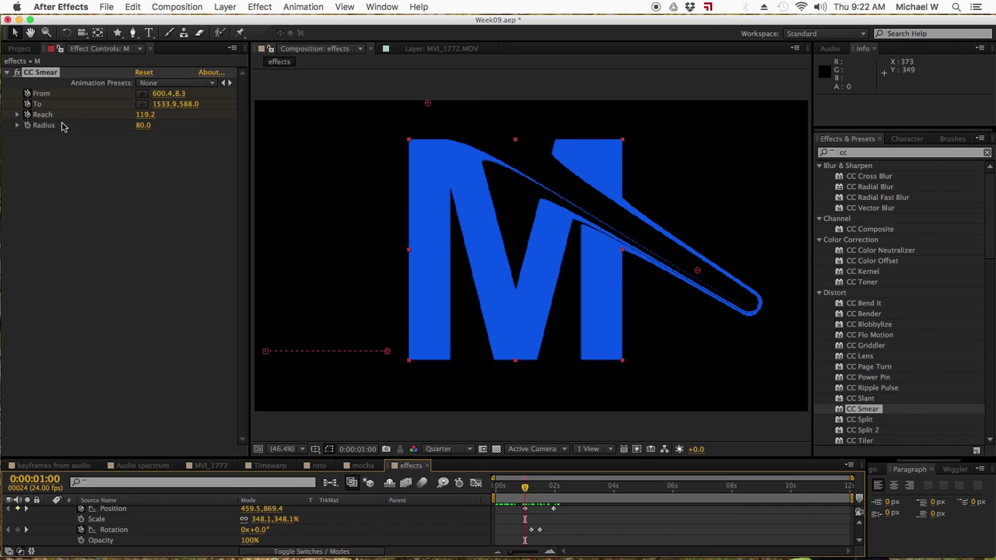
{"action": "scroll", "coordinate": [329, 512], "scroll_direction": "up", "scroll_amount": 1}
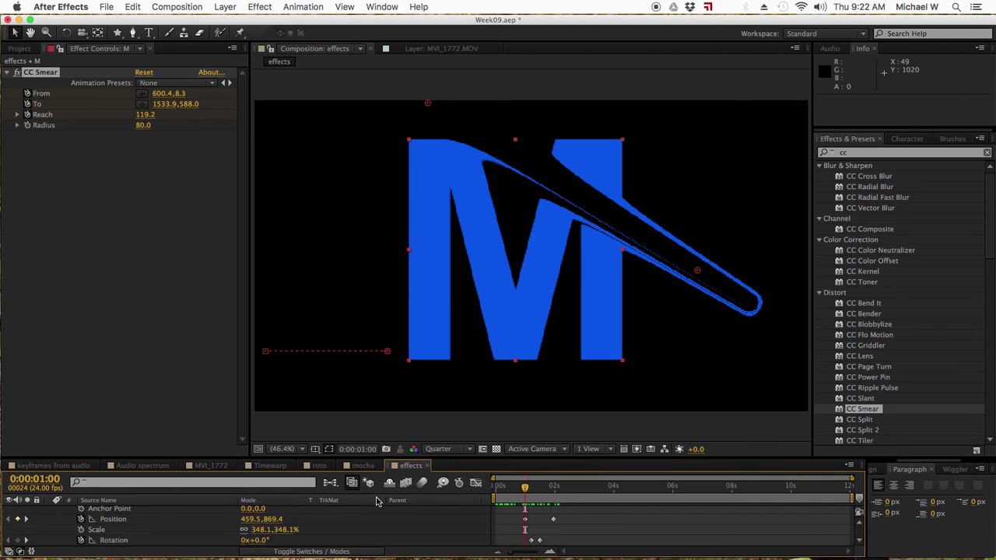
{"action": "scroll", "coordinate": [148, 520], "scroll_direction": "up", "scroll_amount": 5}
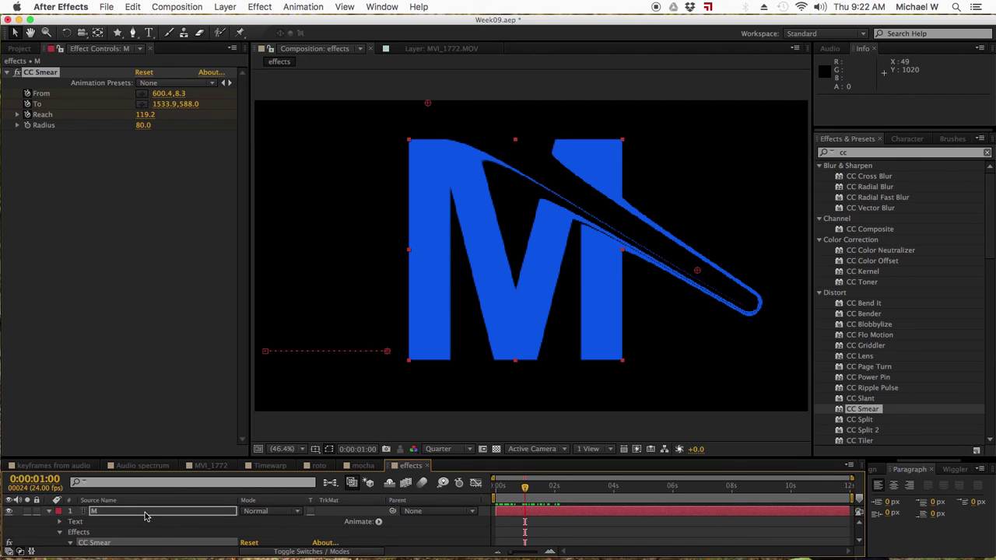